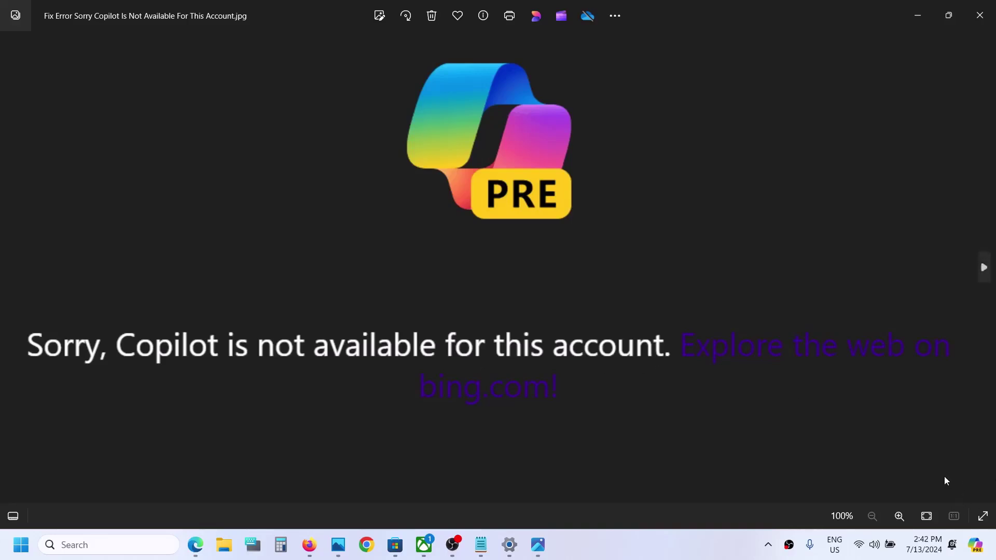
# - Open the Copilot side panel and reload it from its extra options
pyautogui.click(983, 554)
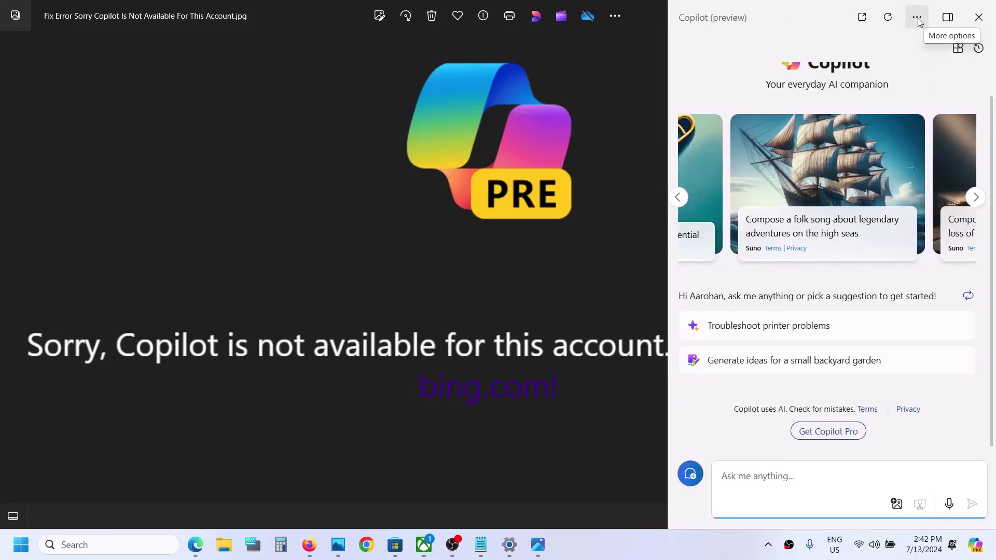
pyautogui.click(917, 18)
pyautogui.click(863, 63)
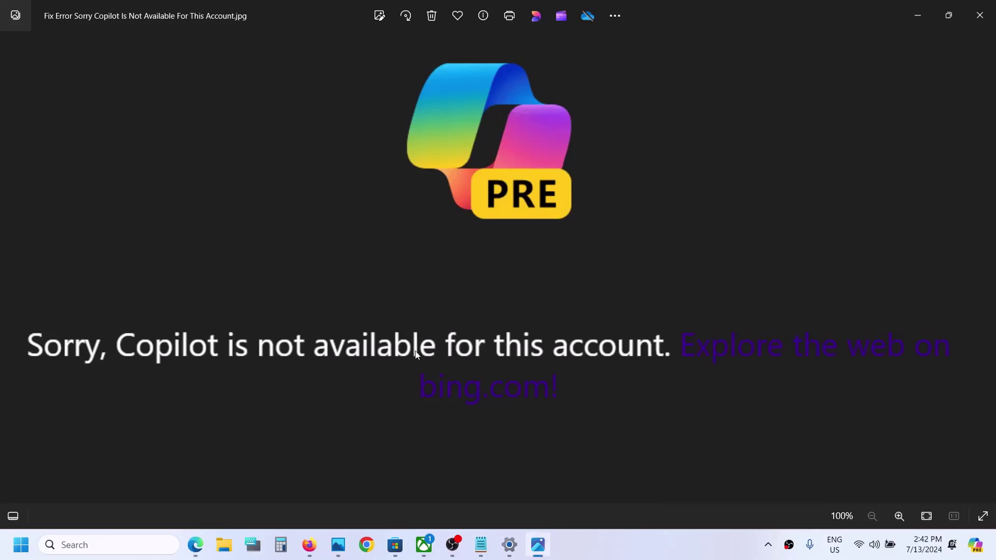
# - Switch from Chrome back to Edge and open Edge Settings from the browser menu
pyautogui.click(195, 545)
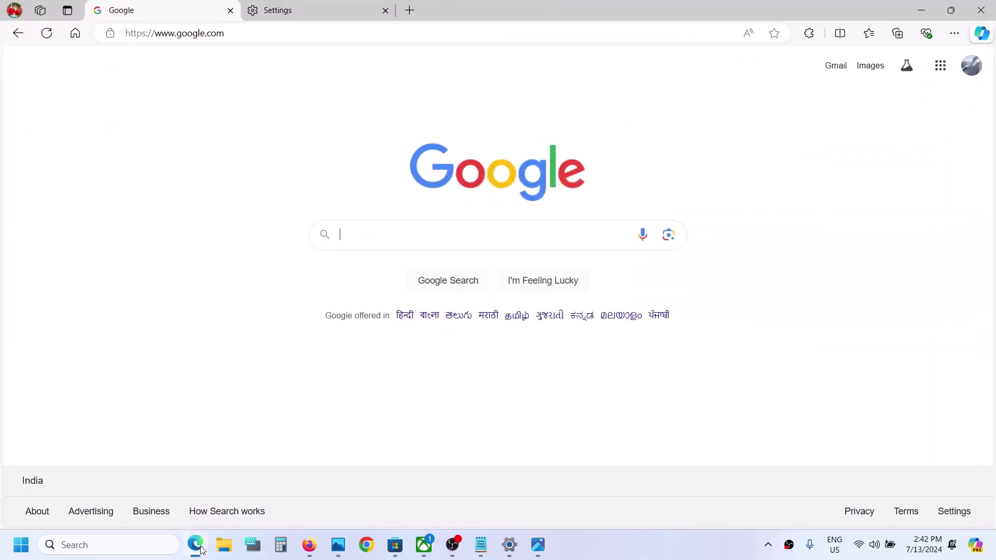
pyautogui.click(367, 545)
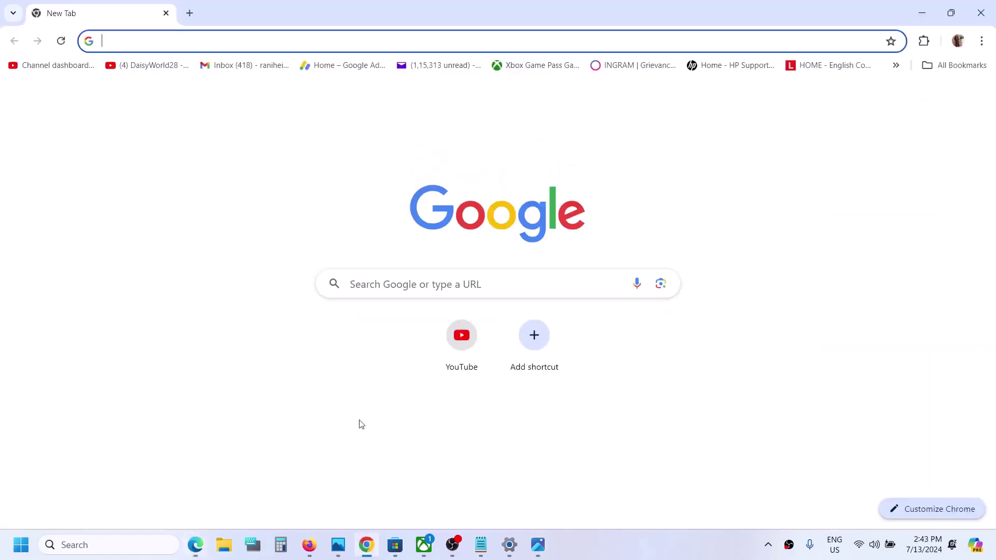
pyautogui.click(196, 544)
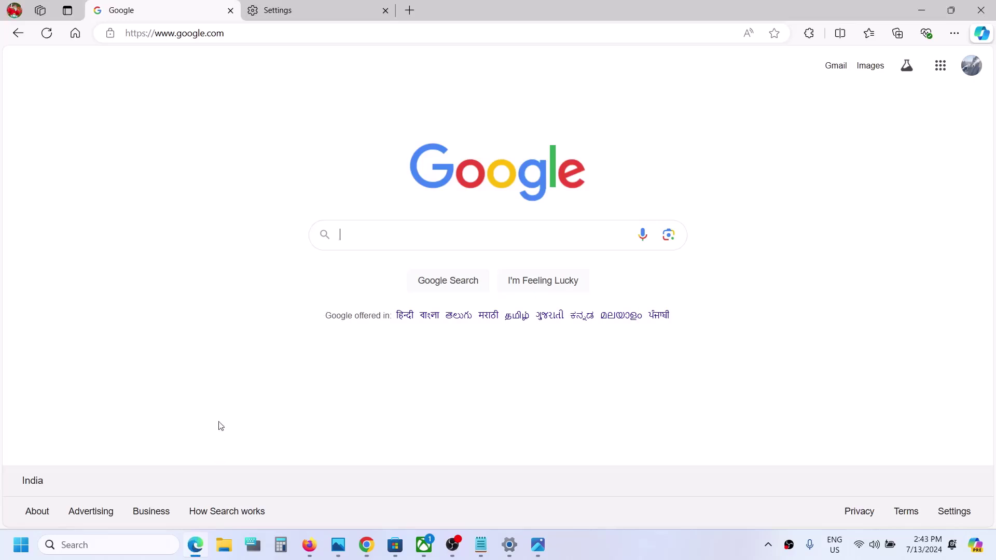
pyautogui.moveTo(196, 545)
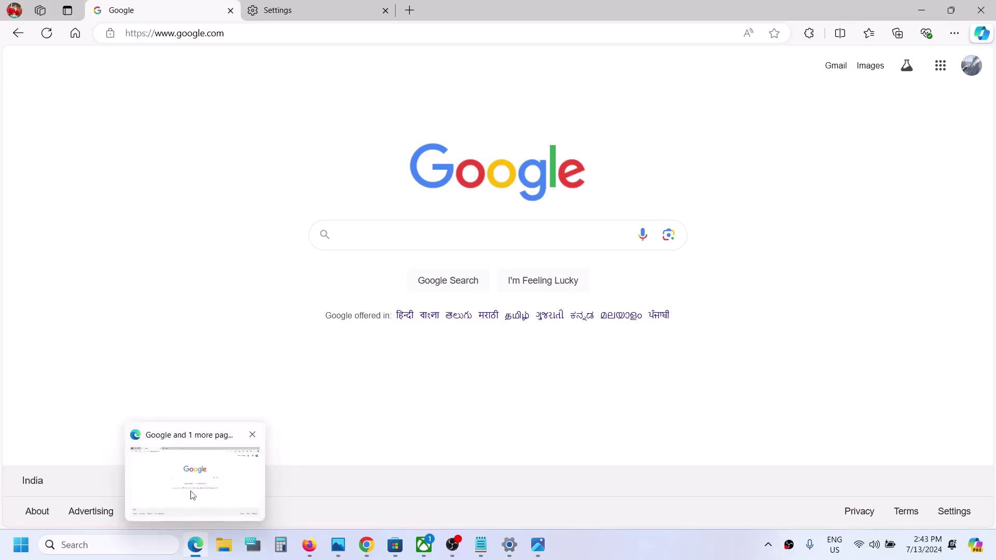
pyautogui.click(957, 33)
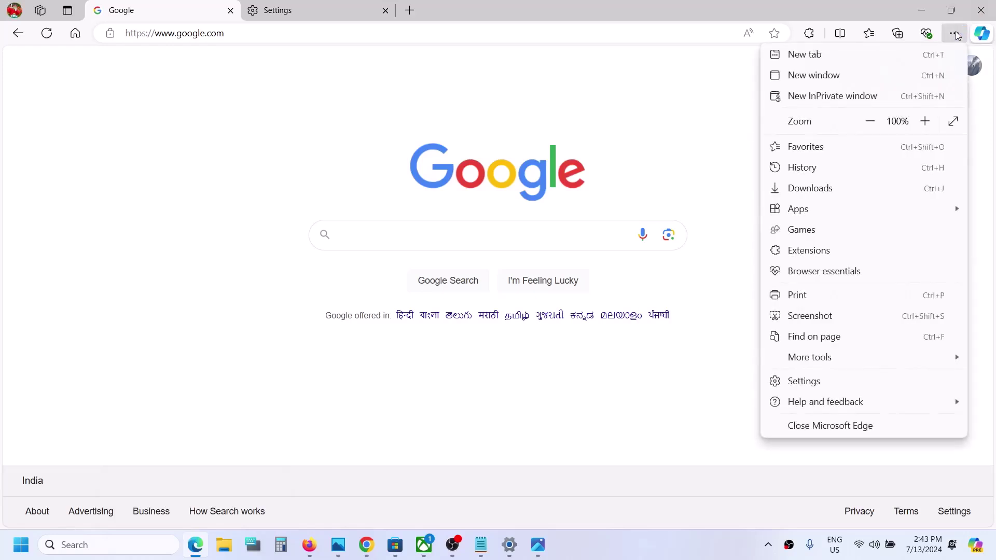
pyautogui.click(818, 388)
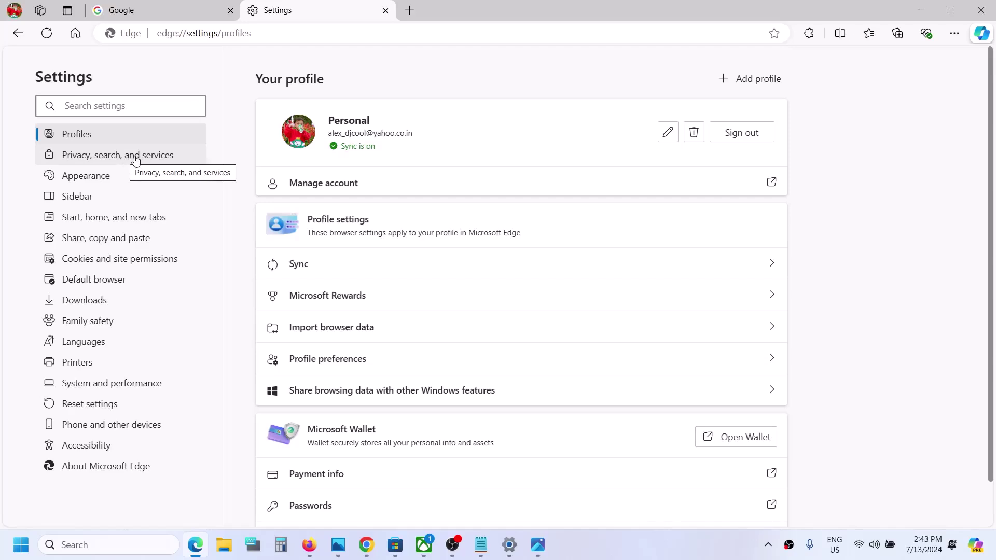
# - Open the Delete browsing data dialog from Privacy, search, and services
pyautogui.click(136, 156)
pyautogui.scroll(-2, 449, 285)
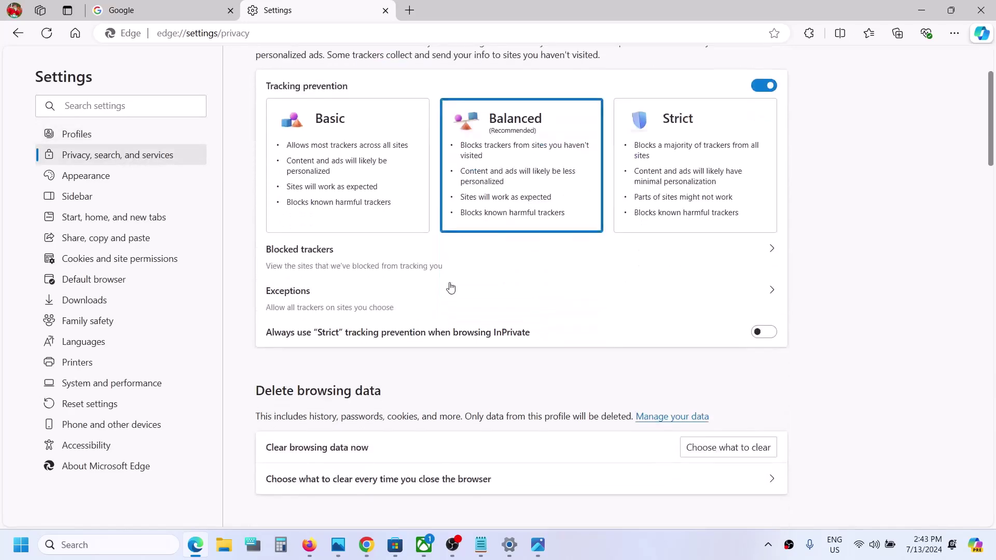
pyautogui.scroll(-3, 450, 288)
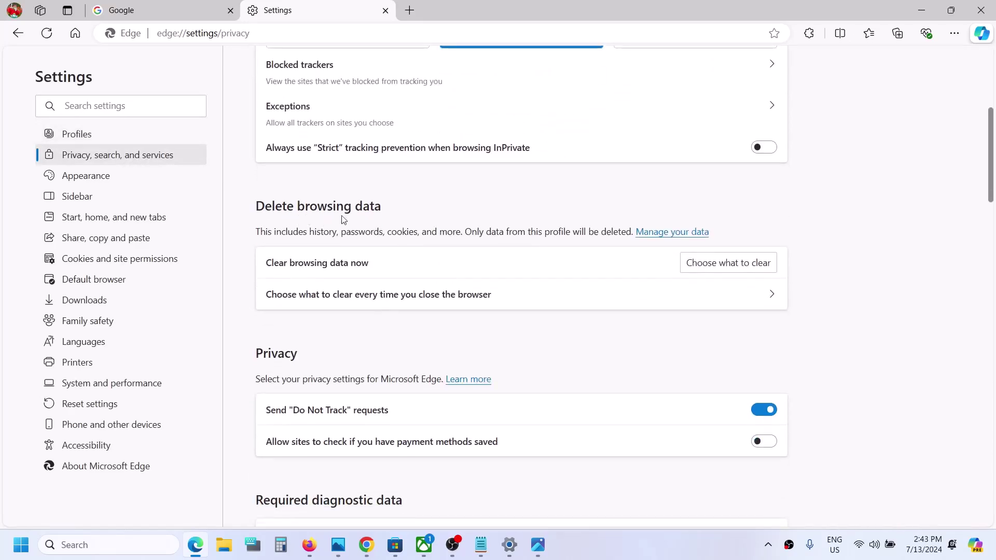
pyautogui.click(732, 269)
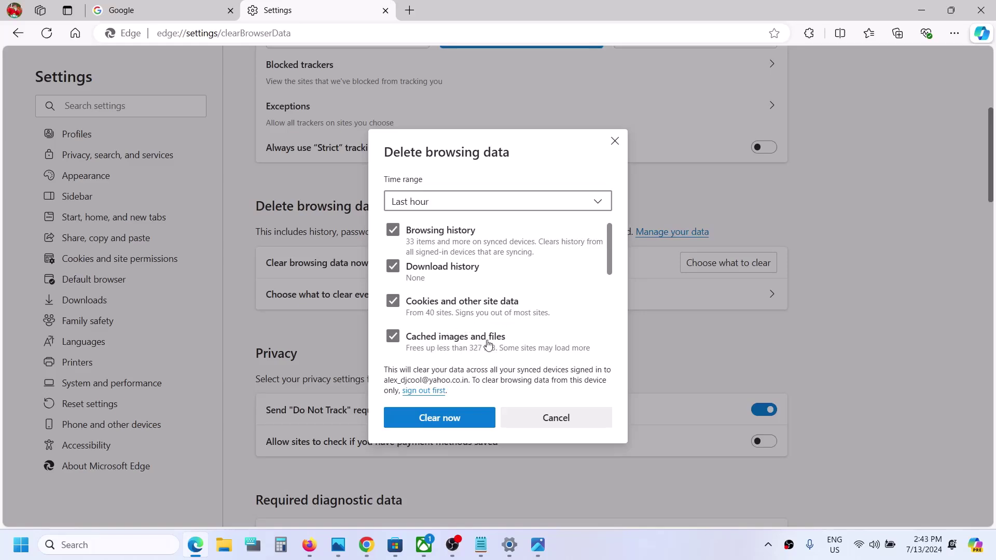
# - Review the dialog's checked data types and sync warning, then expand the Time range list
pyautogui.scroll(-2, 486, 345)
pyautogui.scroll(-2, 467, 322)
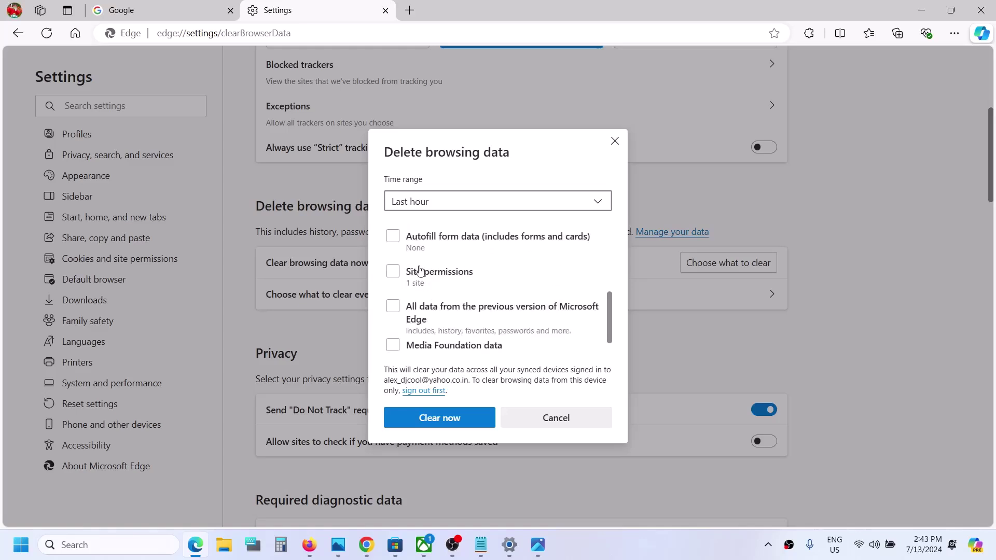
pyautogui.scroll(1, 421, 274)
pyautogui.scroll(3, 446, 272)
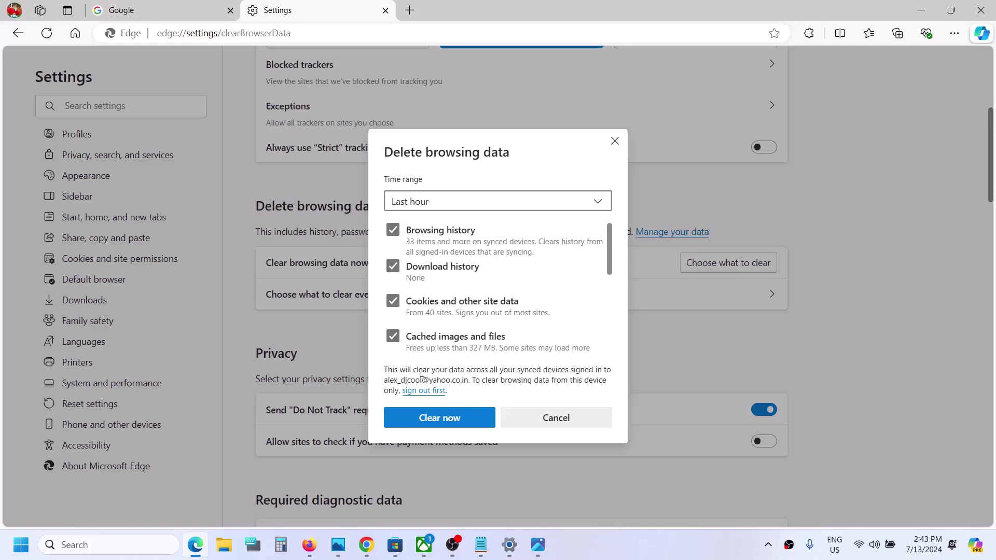
pyautogui.moveTo(426, 372)
pyautogui.mouseDown()
pyautogui.moveTo(626, 375)
pyautogui.moveTo(423, 381)
pyautogui.moveTo(445, 371)
pyautogui.mouseUp()
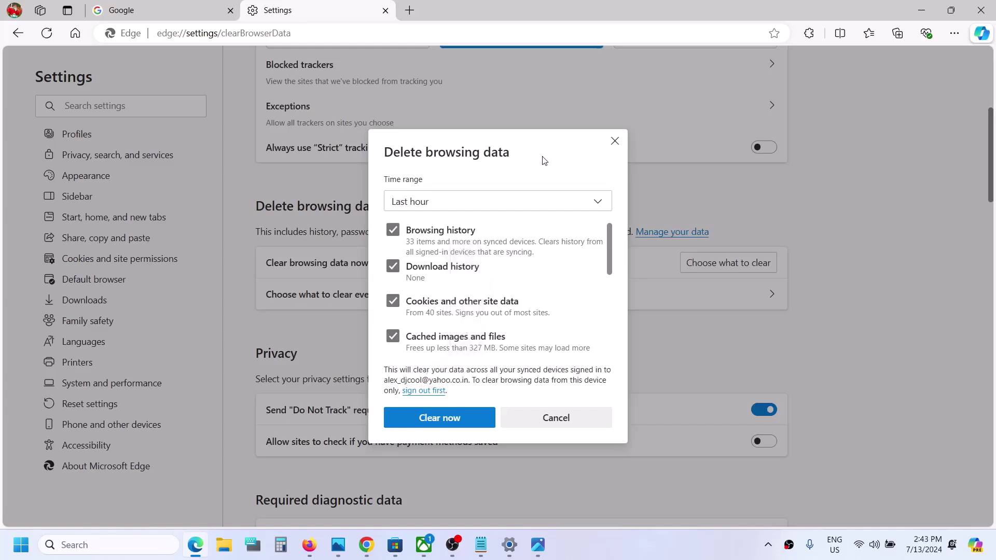
pyautogui.click(516, 206)
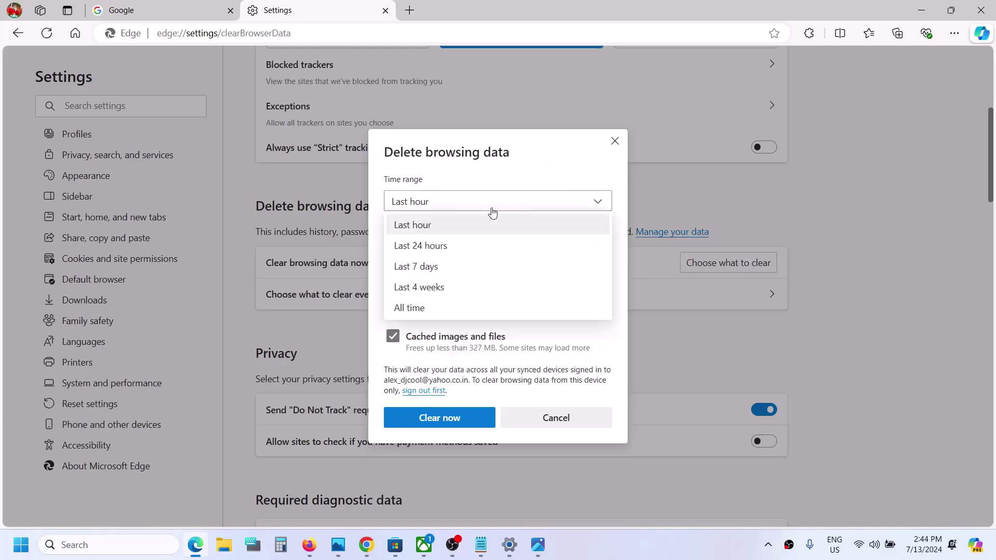
# - Set the time range to All time and clear Edge's selected browsing data
pyautogui.click(415, 309)
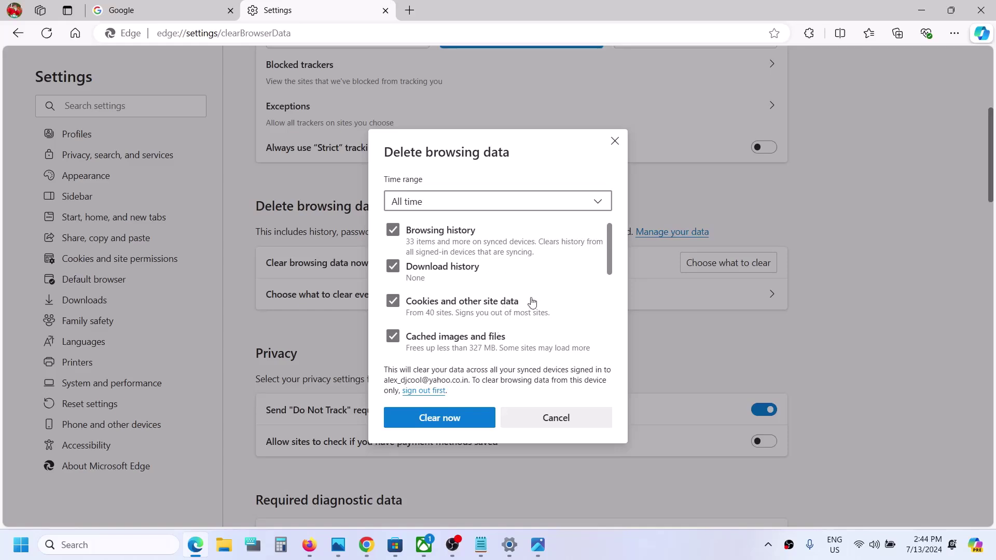
pyautogui.click(440, 420)
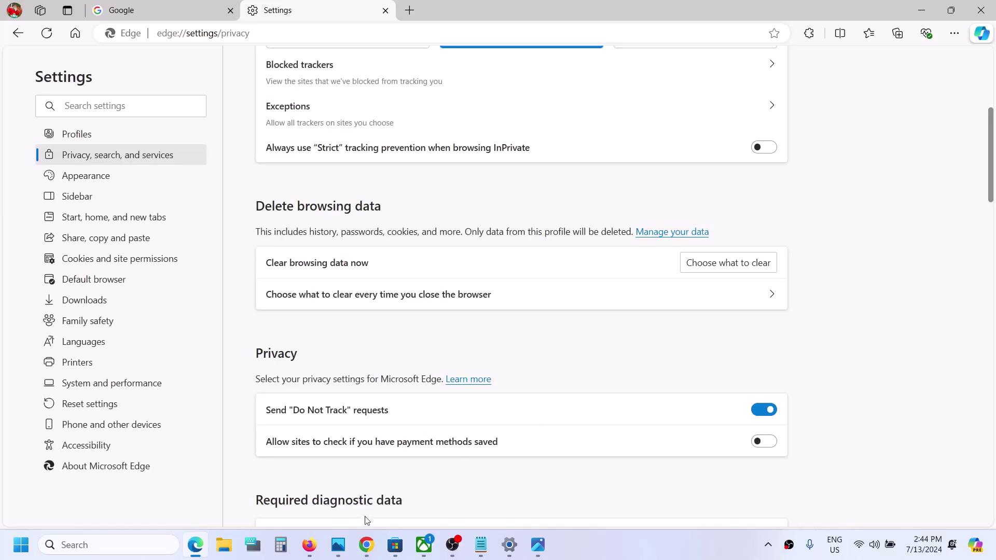
# - In Chrome, open Delete browsing data from the Privacy and security settings
pyautogui.click(366, 545)
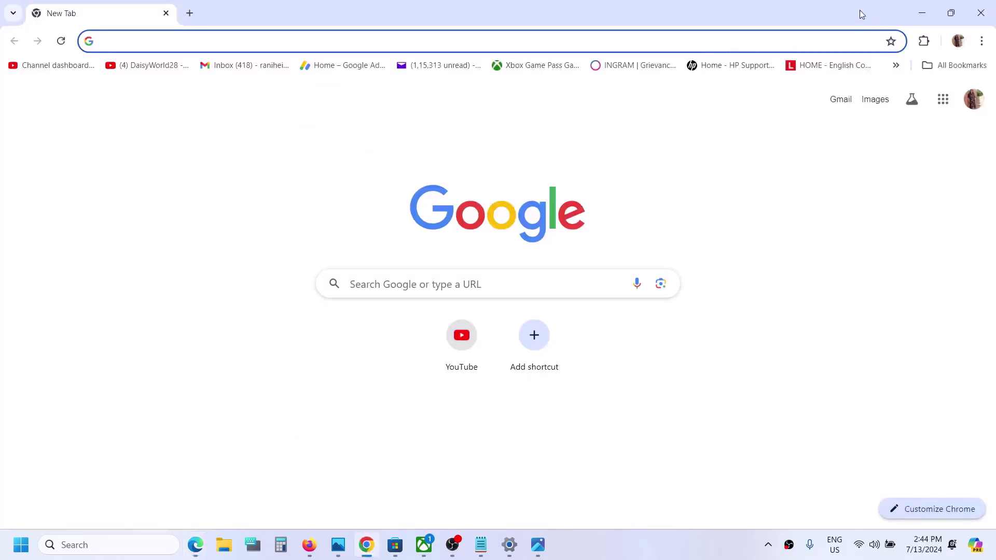
pyautogui.click(984, 42)
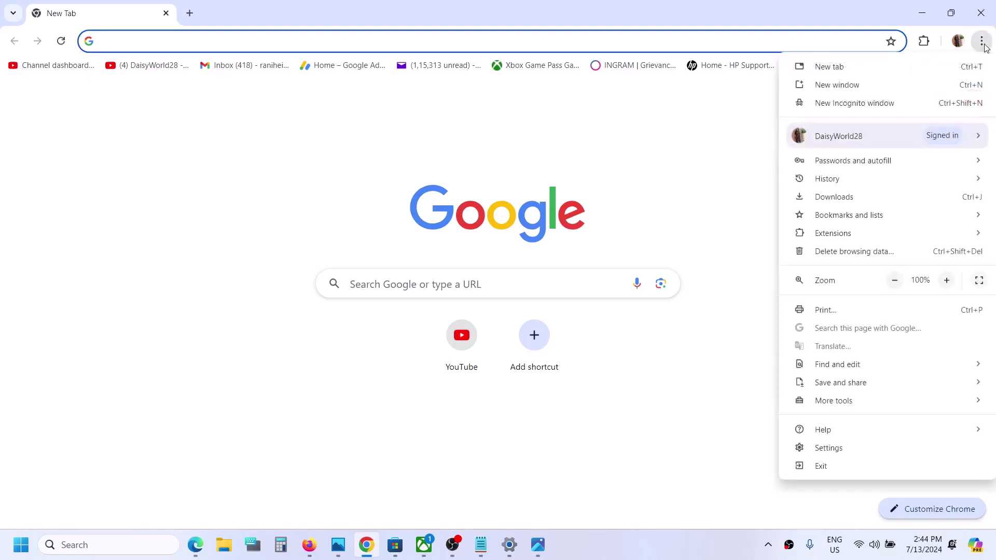
pyautogui.click(837, 449)
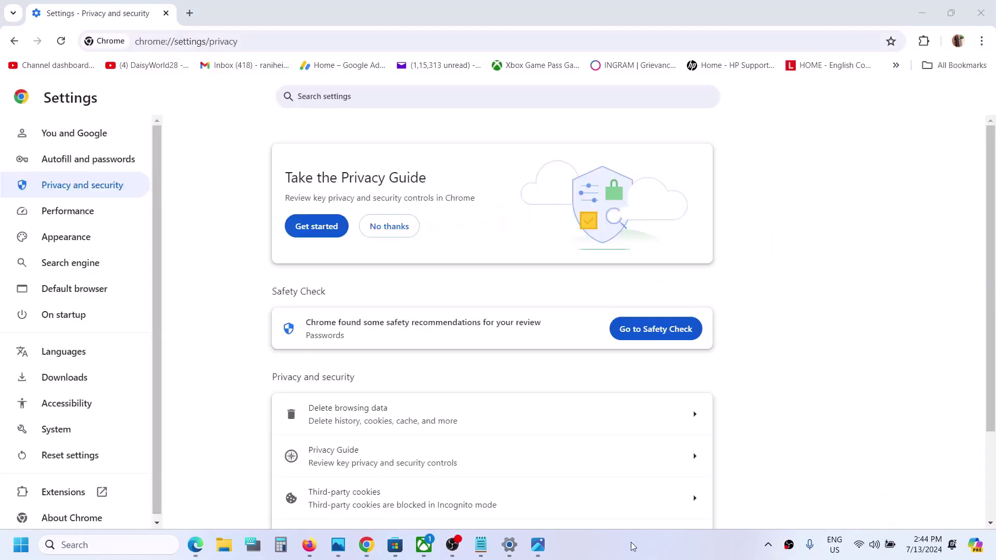
pyautogui.click(93, 188)
pyautogui.scroll(-1, 394, 296)
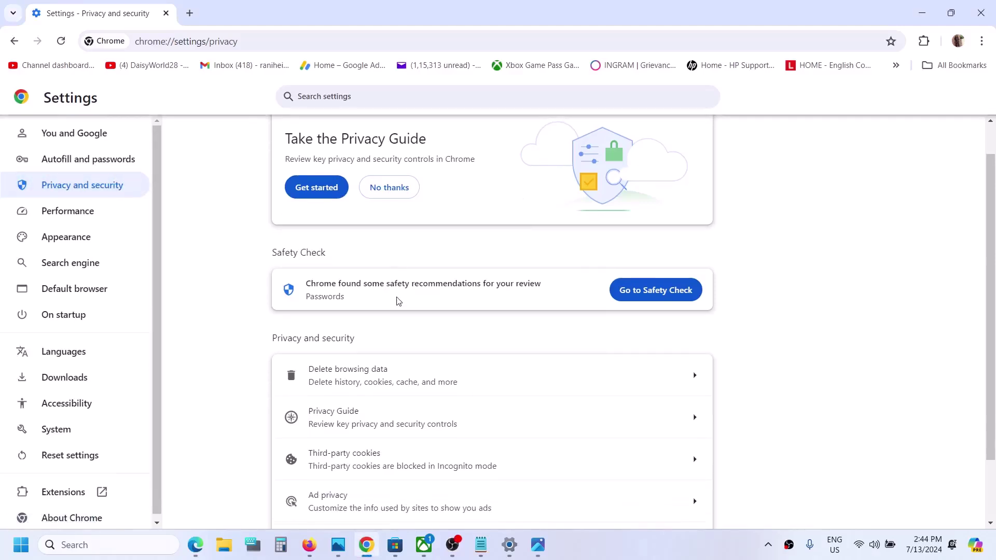
pyautogui.click(384, 377)
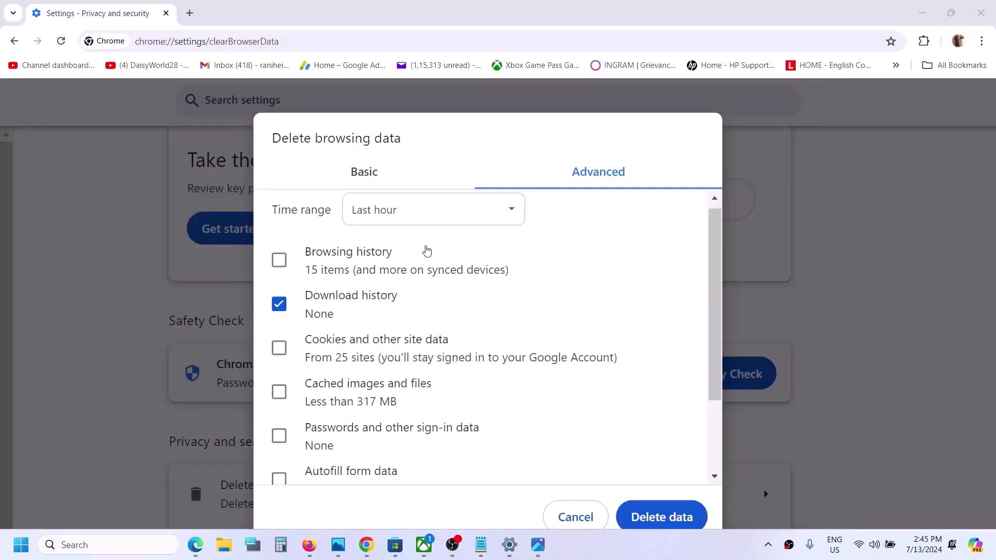
# - Tick browsing history, cookies and cached images, choose All time, and delete Chrome's data
pyautogui.click(280, 261)
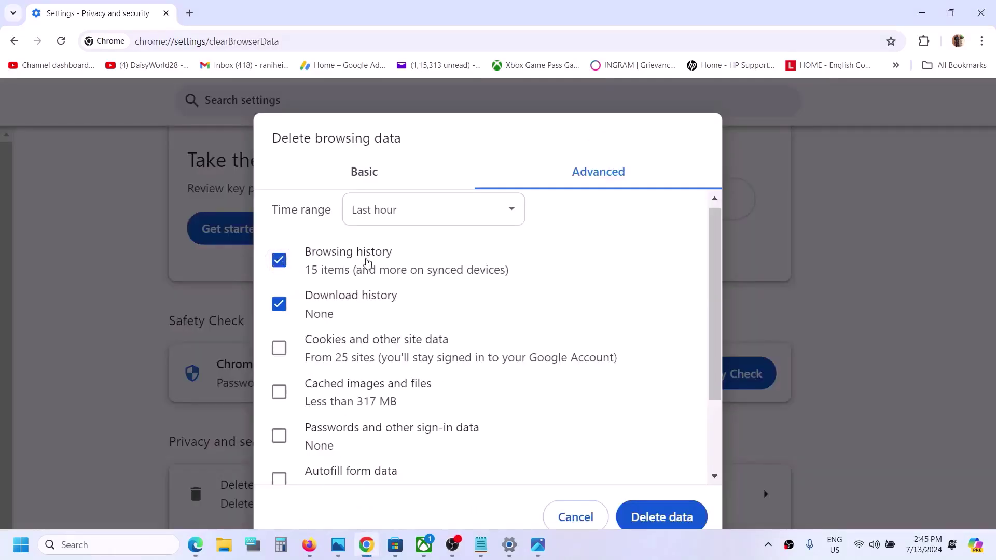
pyautogui.click(279, 347)
pyautogui.click(278, 392)
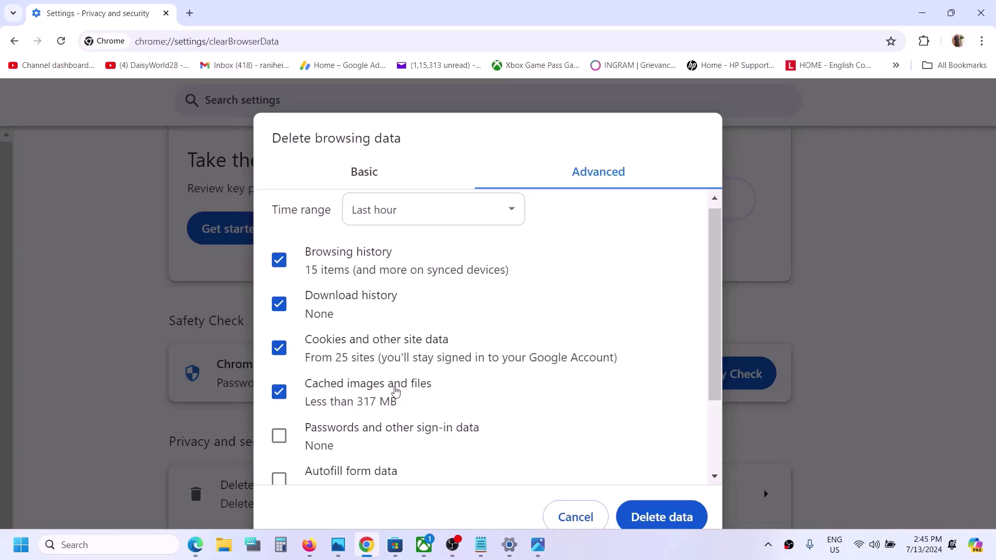
pyautogui.click(457, 216)
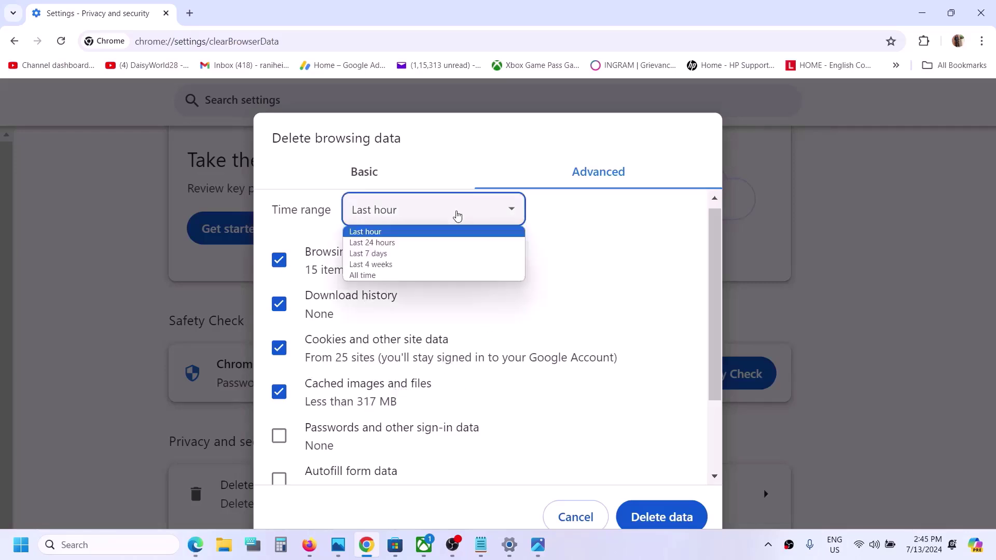
pyautogui.click(374, 276)
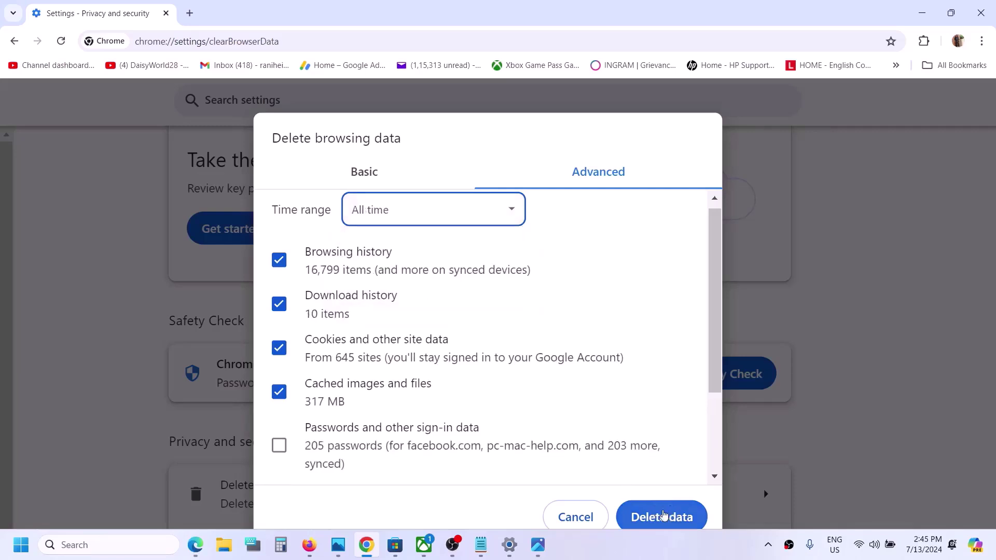
pyautogui.click(663, 514)
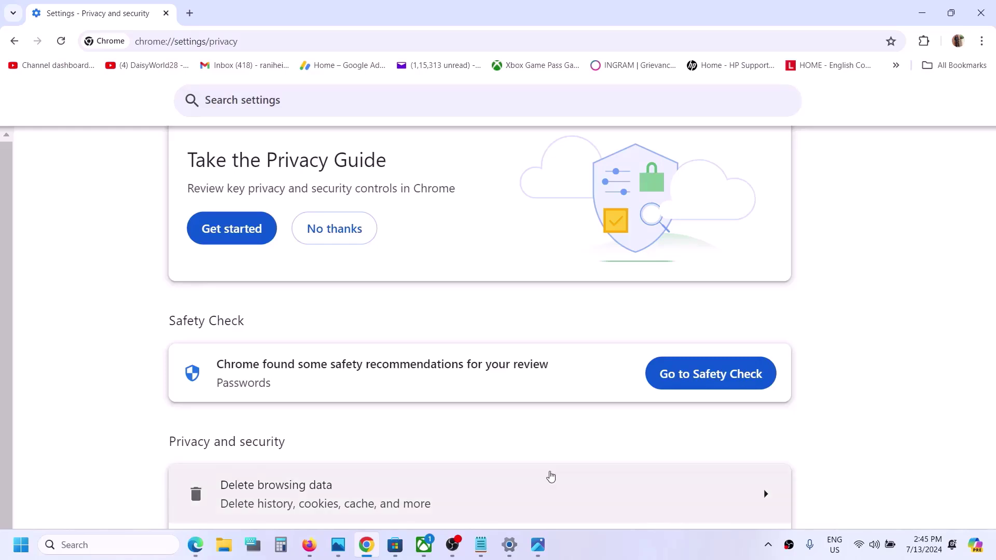
# - Bring up the Copilot error image, then launch Windows Settings and go to Apps
pyautogui.click(538, 545)
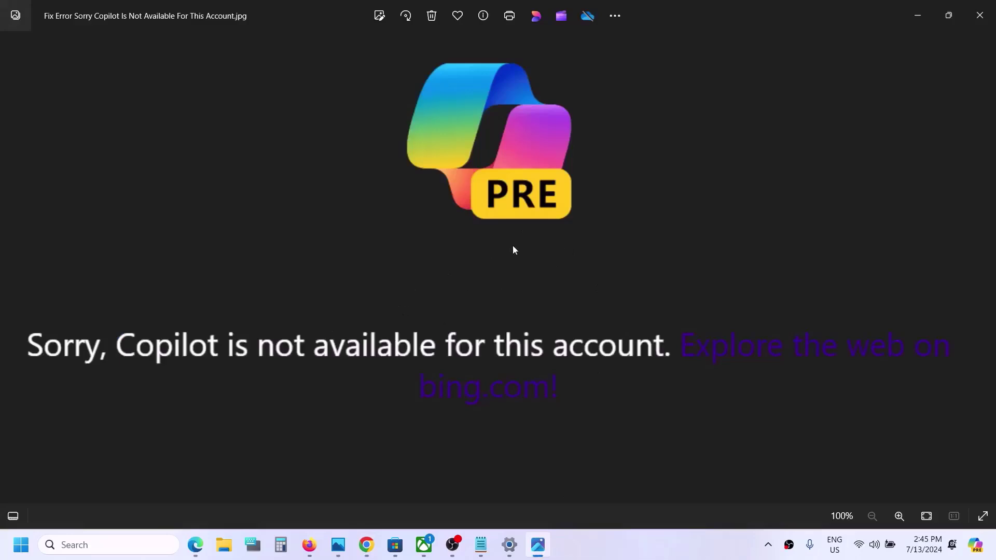
pyautogui.click(21, 545)
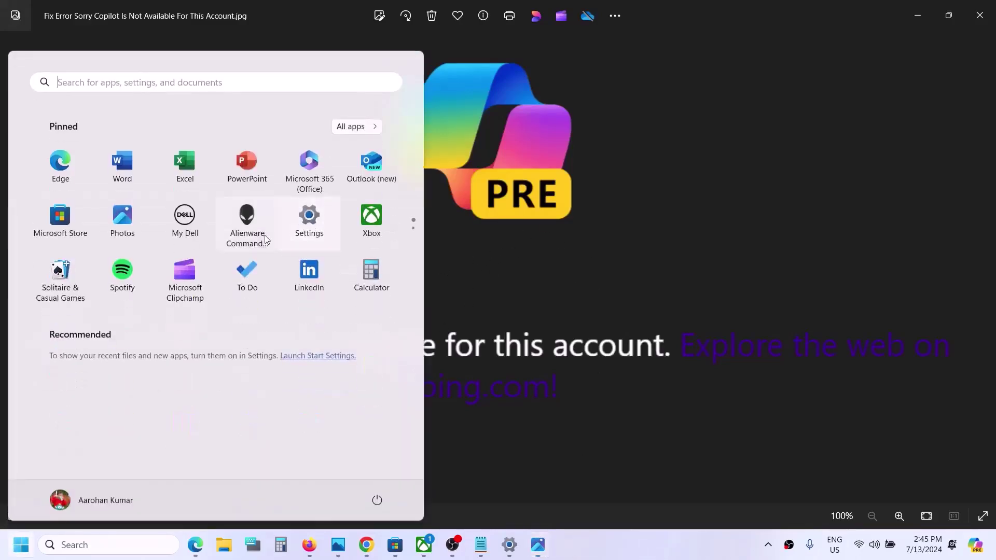
pyautogui.click(311, 221)
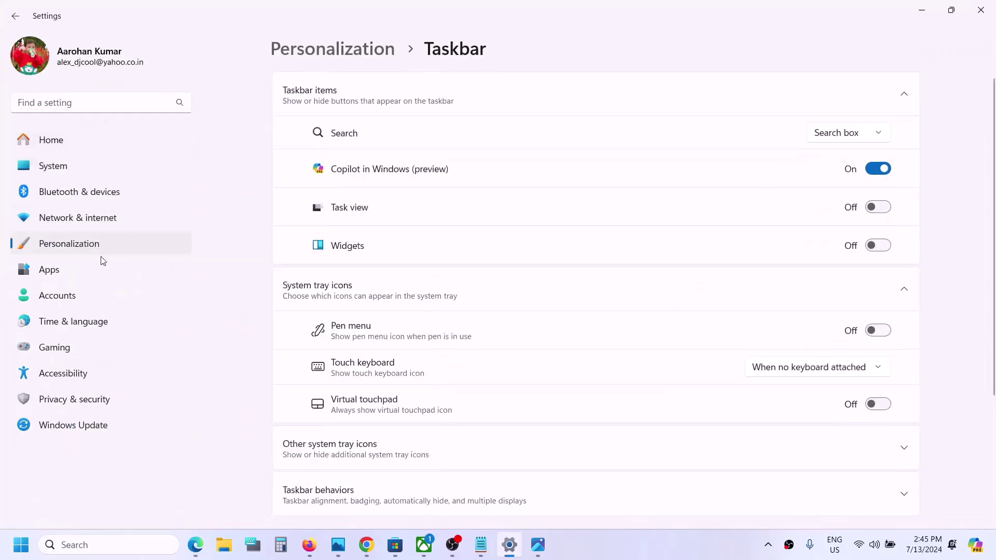
pyautogui.click(74, 271)
# - Search the Installed apps list for 'copilot'
pyautogui.click(338, 107)
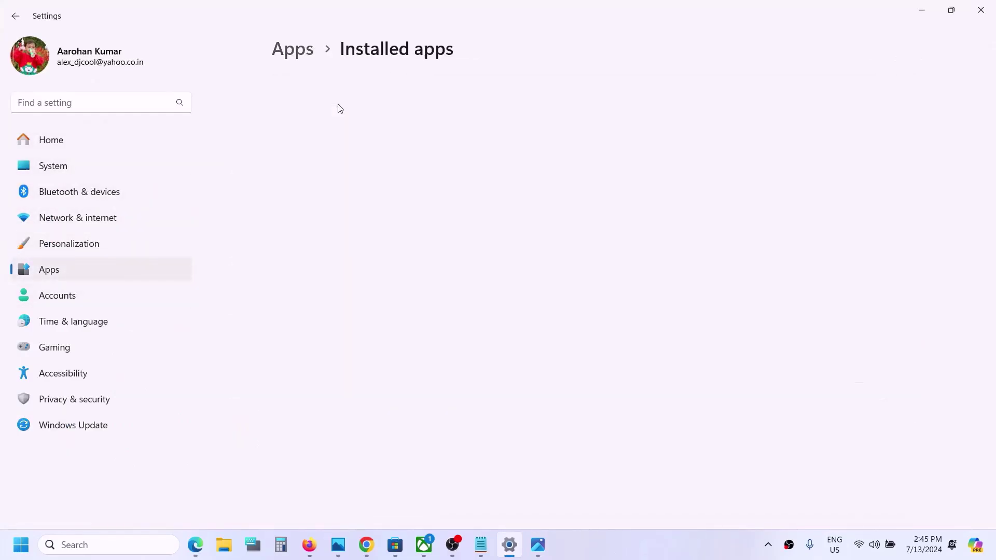
pyautogui.click(594, 553)
pyautogui.click(292, 89)
pyautogui.write('copilo')
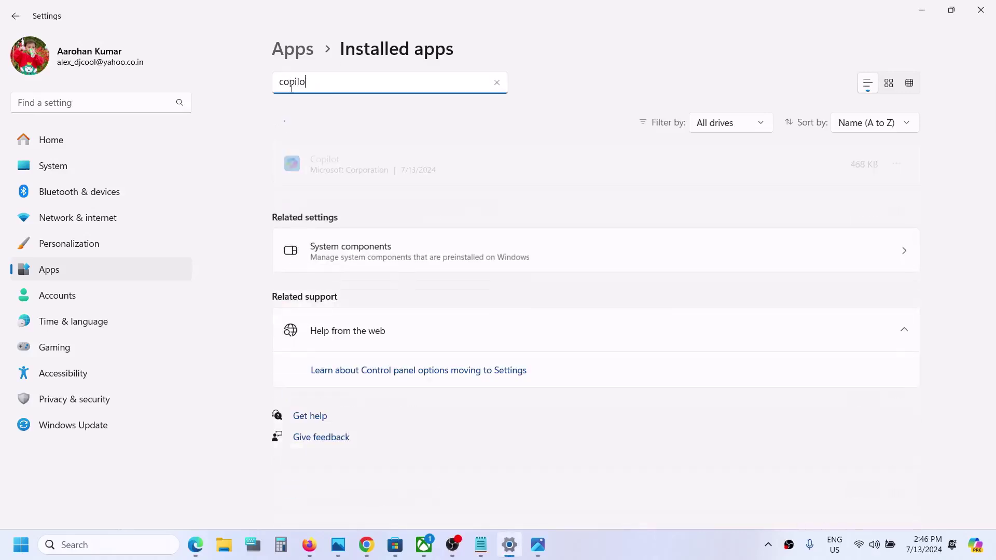
pyautogui.write('t')
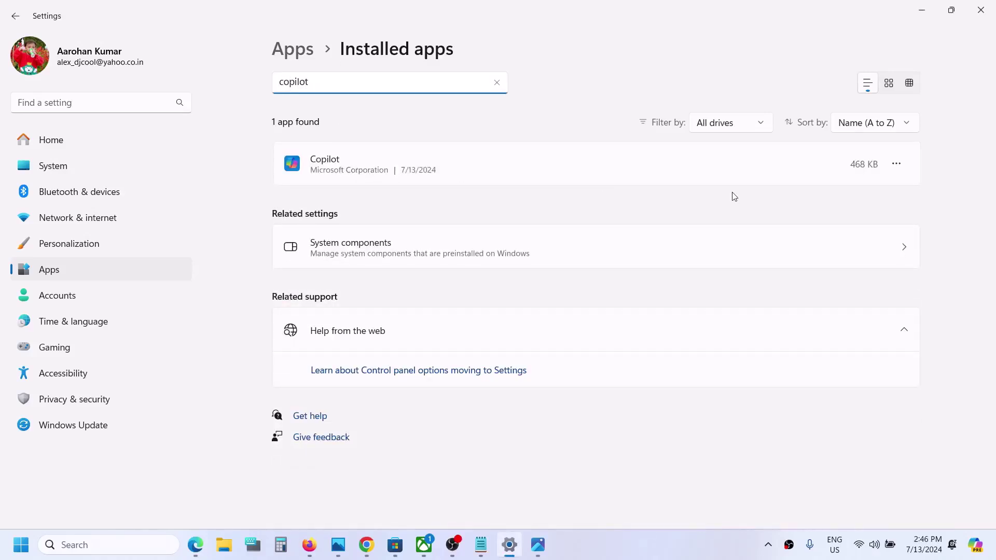
# - Open the Copilot app's Advanced options and run Repair
pyautogui.click(896, 164)
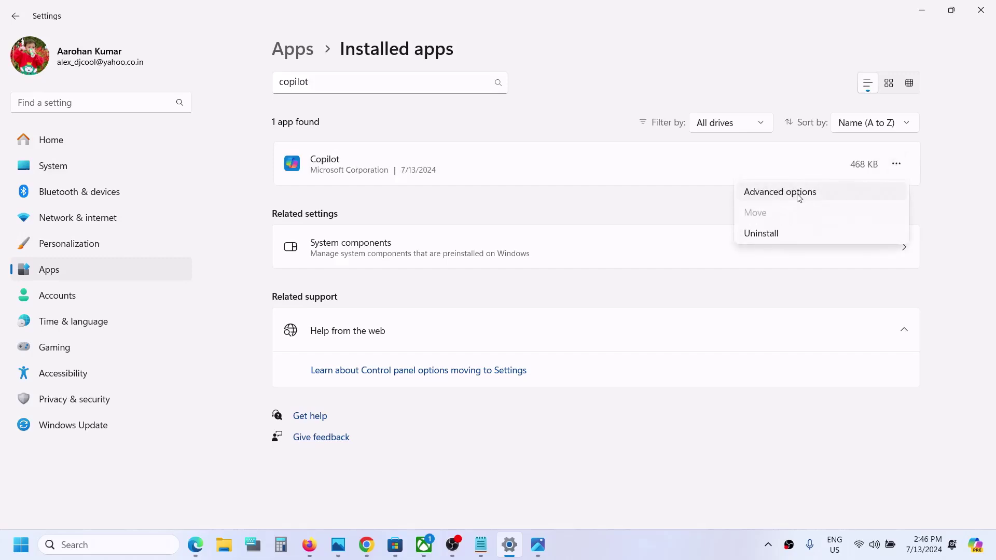
pyautogui.click(798, 193)
pyautogui.scroll(-10, 379, 264)
pyautogui.scroll(1, 381, 266)
pyautogui.click(316, 228)
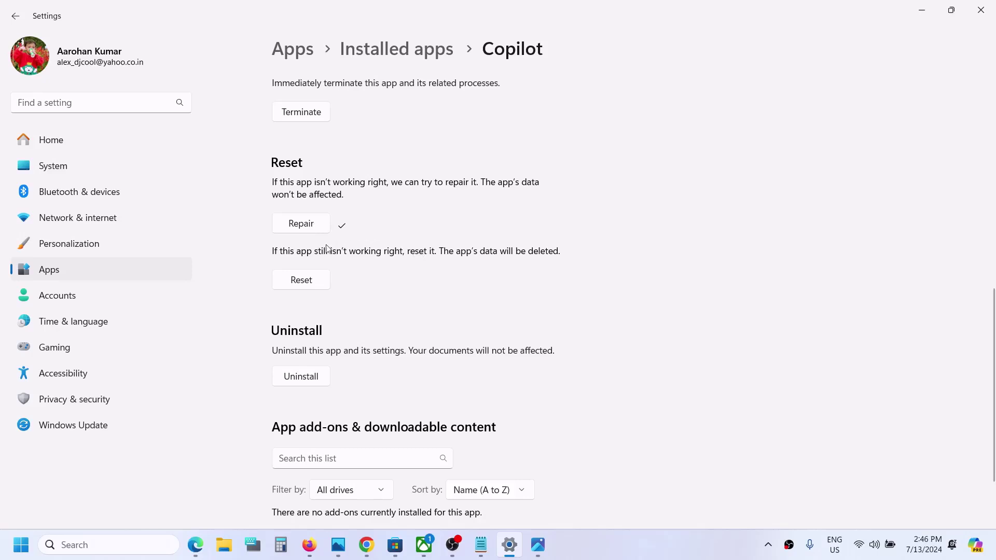
# - Reset the Copilot app, test Copilot from the taskbar, then return to the Photos error image
pyautogui.click(303, 282)
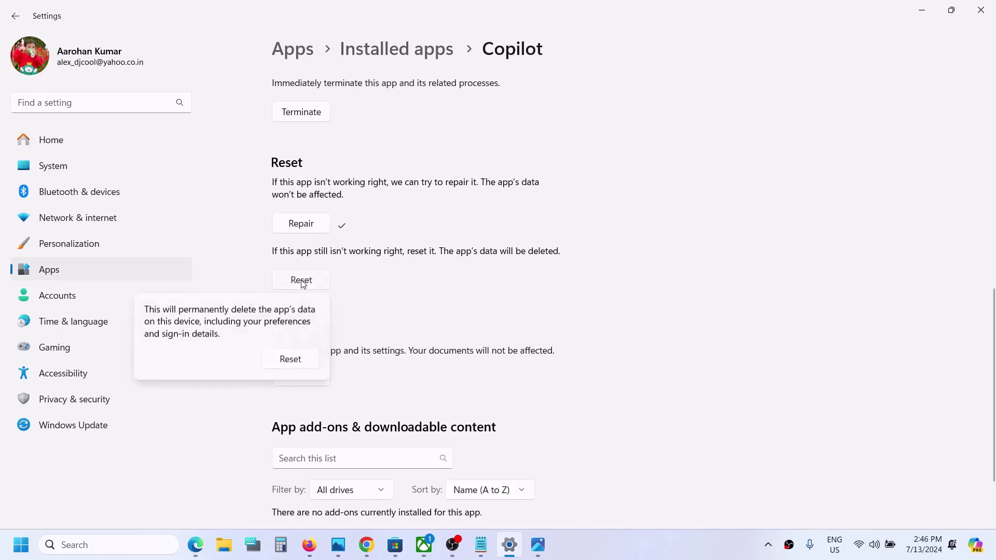
pyautogui.click(291, 360)
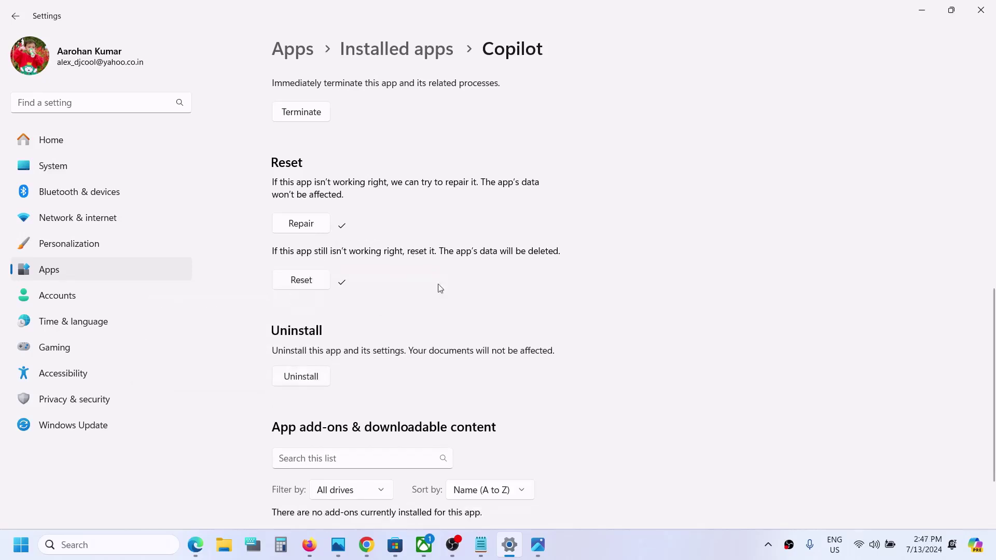
pyautogui.click(975, 546)
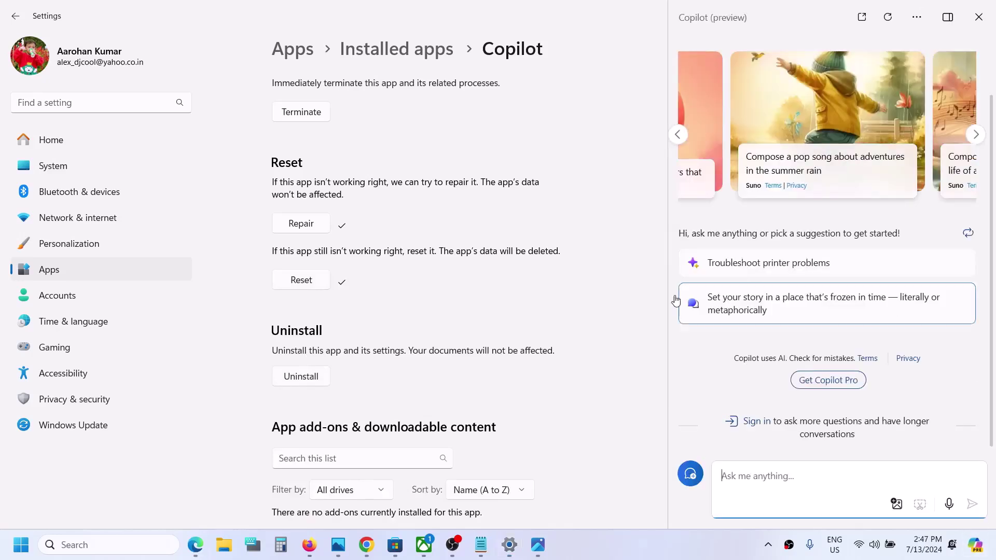
pyautogui.click(606, 357)
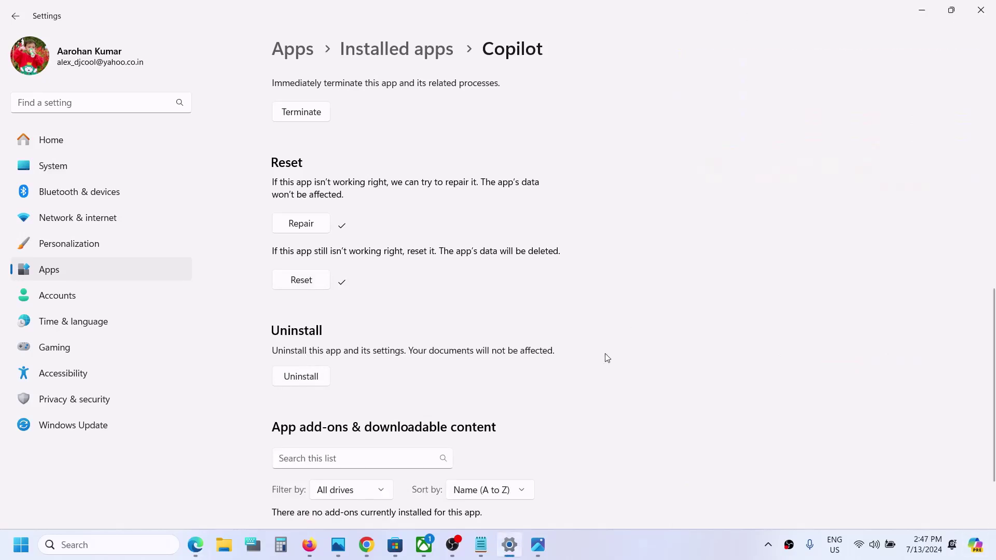
pyautogui.click(538, 545)
pyautogui.click(701, 546)
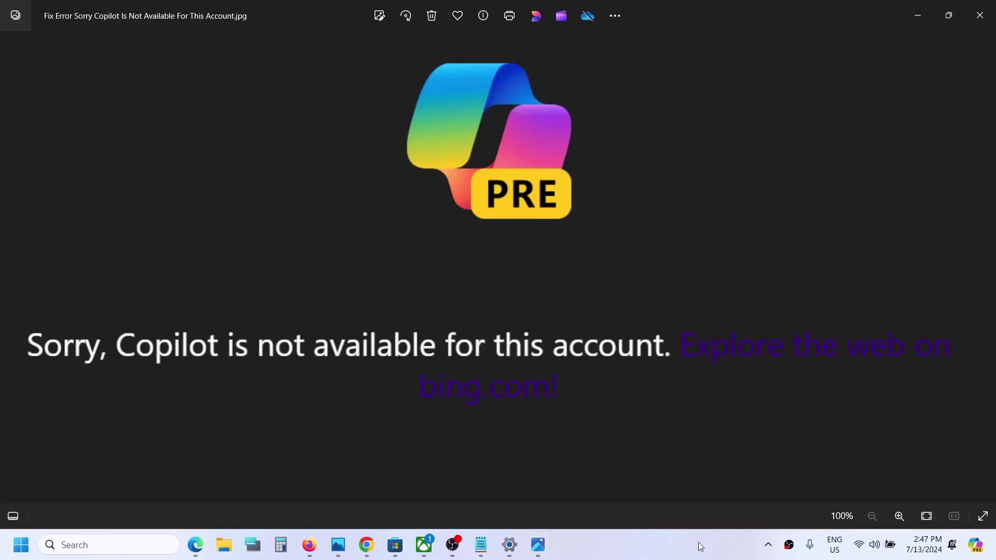